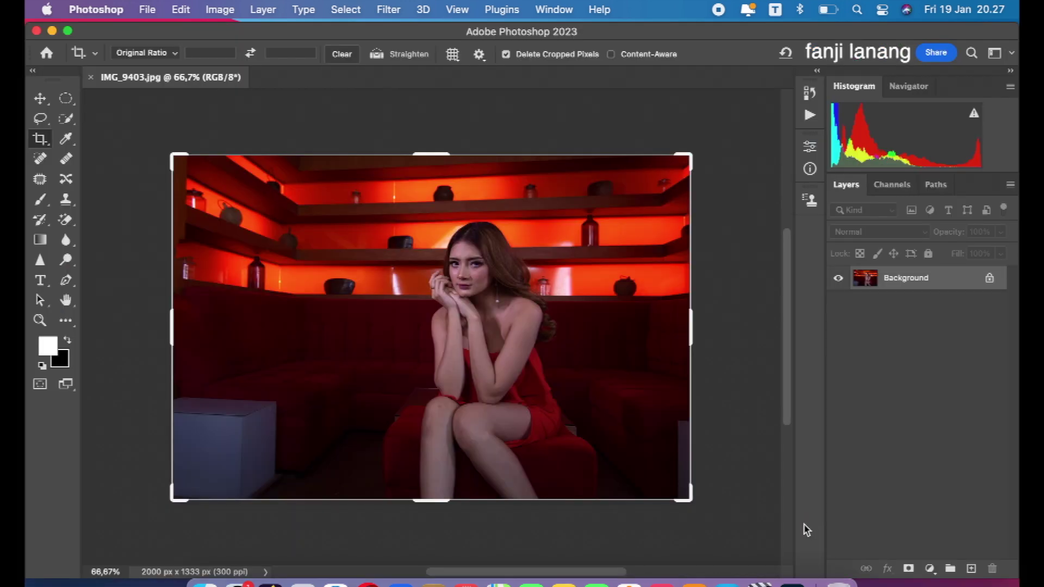
# Step: Duplicate the Background layer and open the copy in the Camera Raw filter
pyautogui.moveTo(939, 286); pyautogui.dragTo(971, 568)
pyautogui.click(383, 10)
pyautogui.click(407, 125)
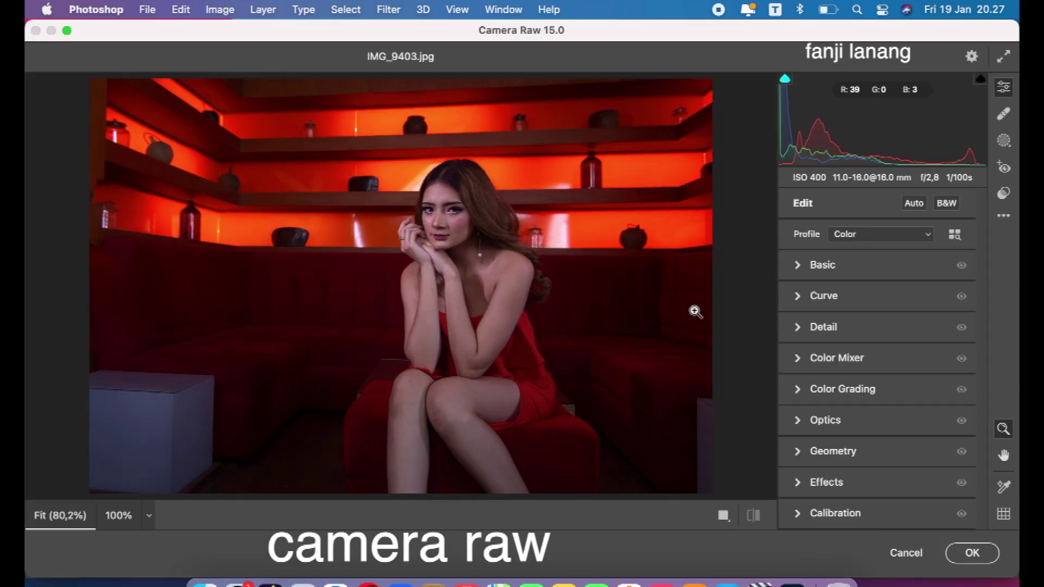
# Step: In the Basic settings, set Highlights to +39, Shadows +36, Whites -16, Blacks -36 and Contrast +10, comparing with the default settings
pyautogui.click(798, 266)
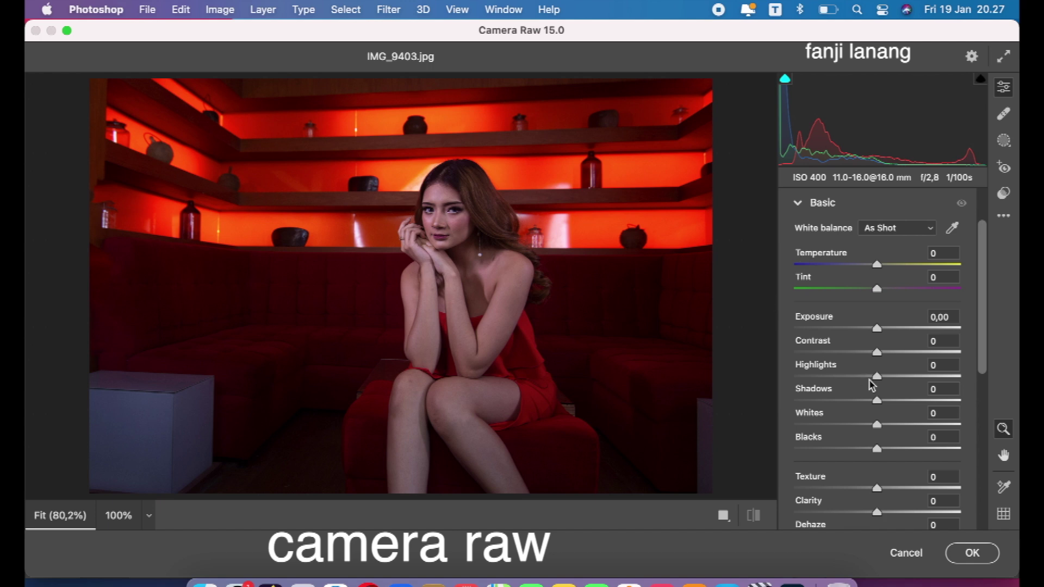
pyautogui.moveTo(895, 376); pyautogui.dragTo(849, 448)
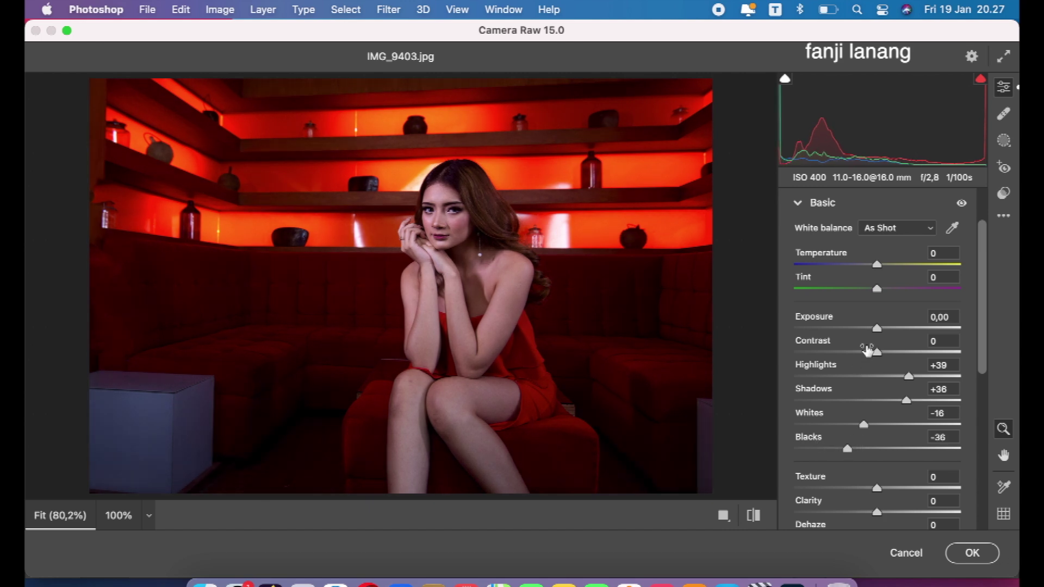
pyautogui.click(887, 354)
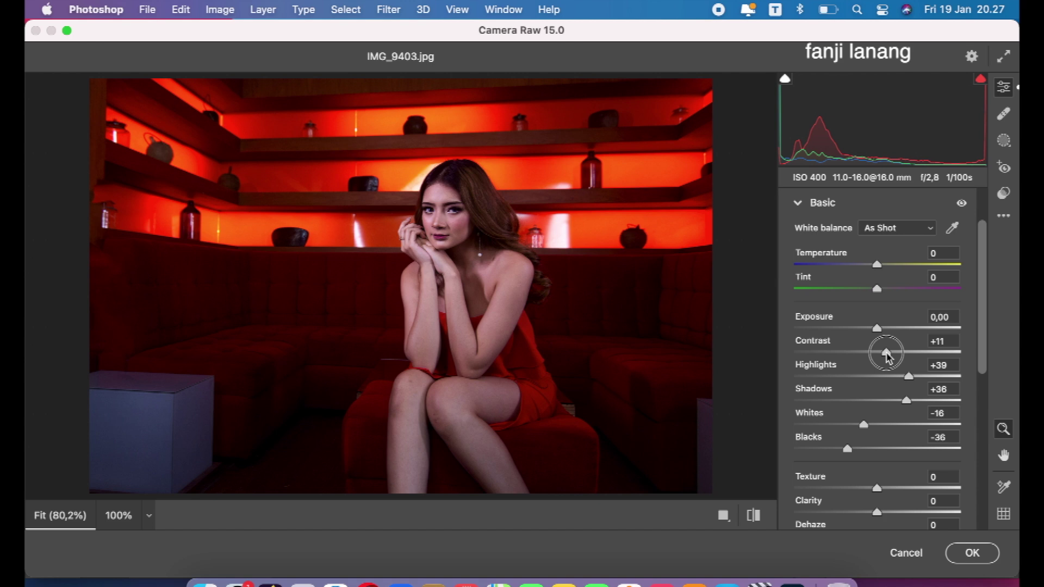
pyautogui.moveTo(887, 356); pyautogui.dragTo(885, 357)
pyautogui.click(755, 516)
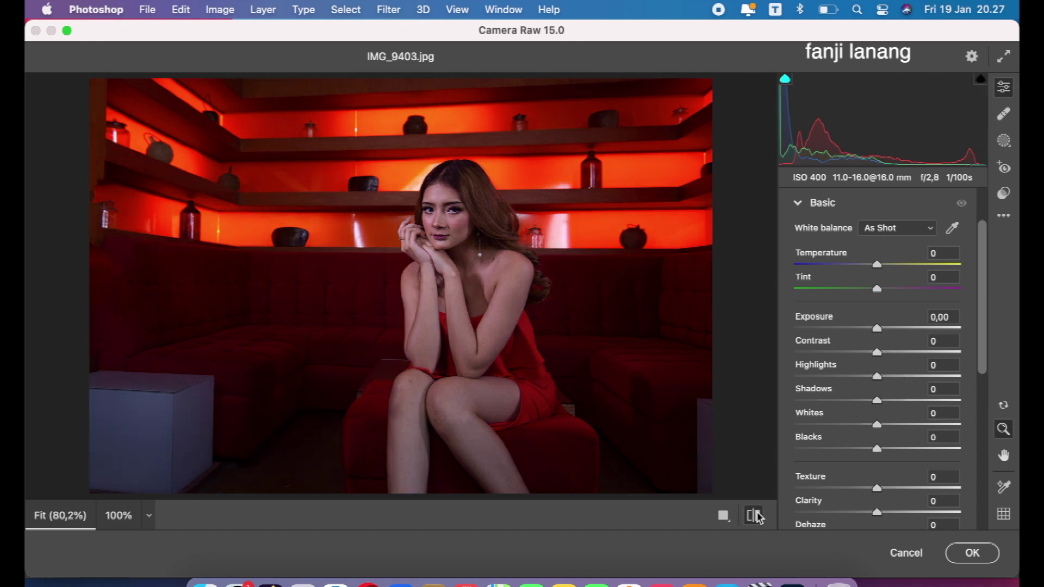
pyautogui.click(756, 516)
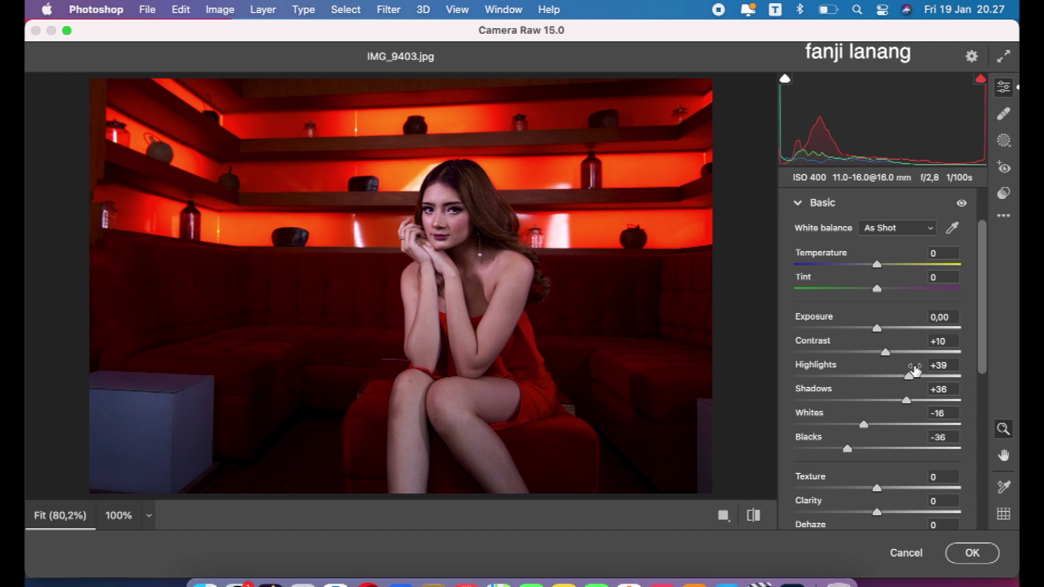
# Step: Refine the Basic settings to Highlights +42, Shadows +50, Texture -10 and Clarity +10
pyautogui.click(923, 376)
pyautogui.moveTo(922, 378); pyautogui.dragTo(913, 390)
pyautogui.moveTo(878, 491); pyautogui.dragTo(886, 514)
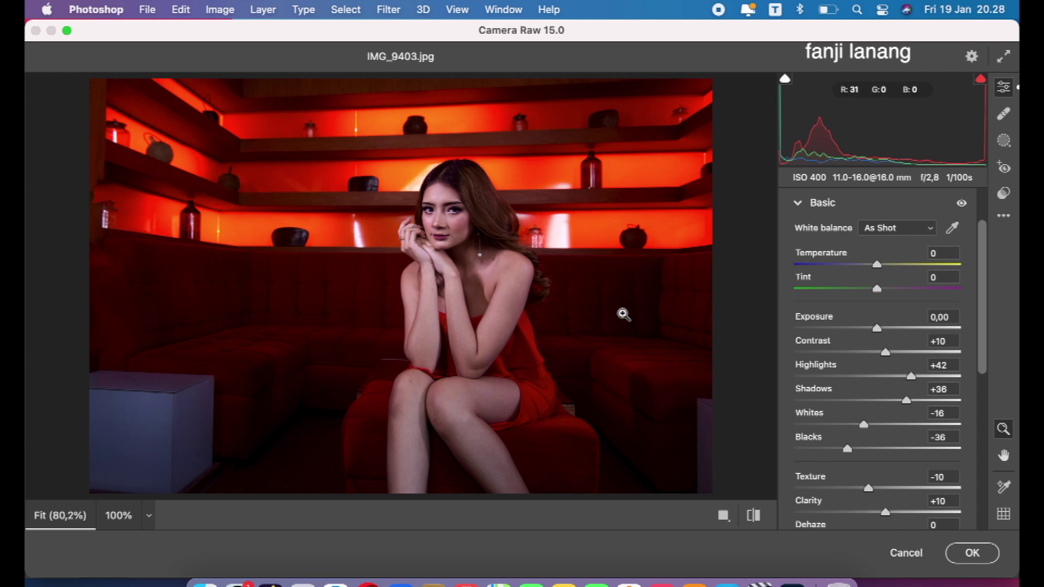
pyautogui.moveTo(922, 404)
pyautogui.mouseDown()
pyautogui.moveTo(958, 402)
pyautogui.moveTo(920, 413)
pyautogui.mouseUp()
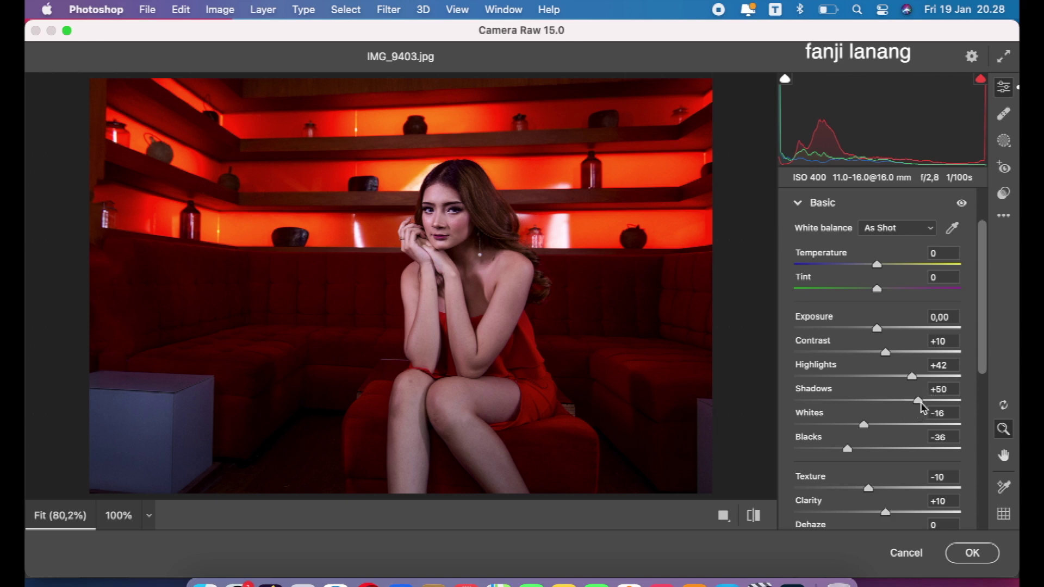
pyautogui.click(799, 205)
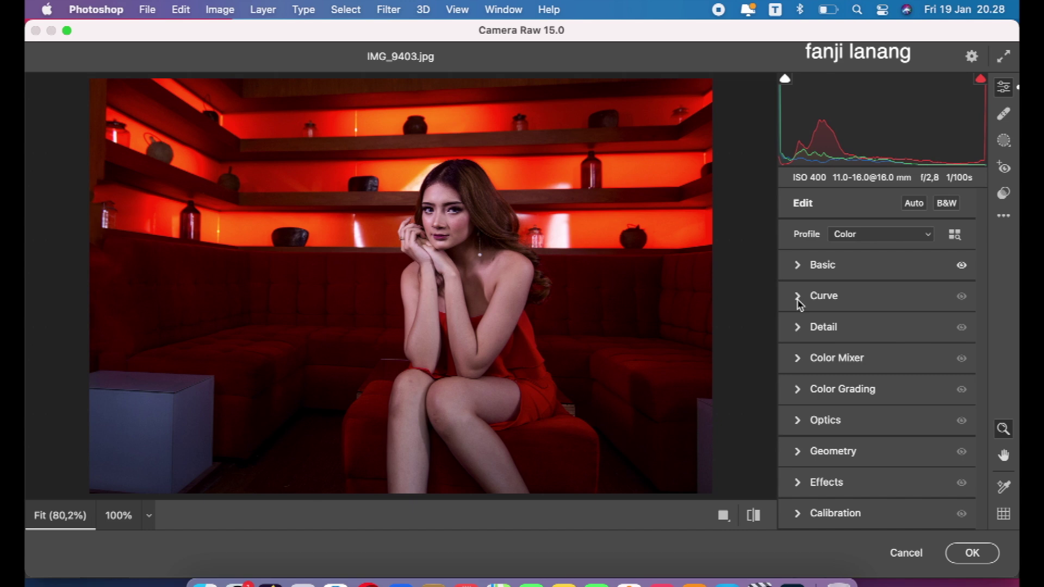
# Step: In the Color Mixer, set the Oranges hue to +15 and Yellows hue to -27, and slightly raise the Oranges luminance
pyautogui.click(798, 357)
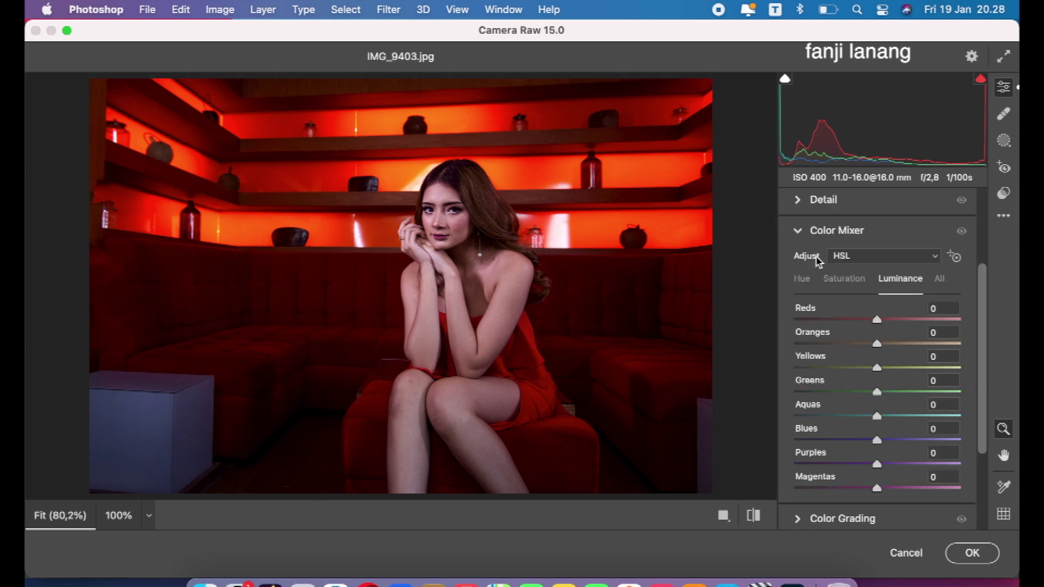
pyautogui.click(804, 280)
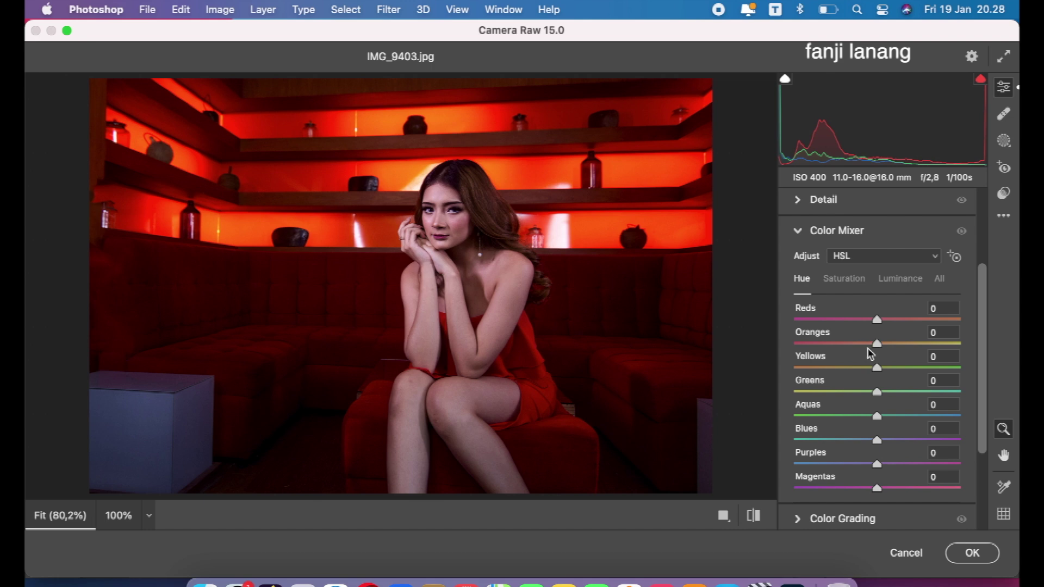
pyautogui.moveTo(869, 346); pyautogui.dragTo(853, 385)
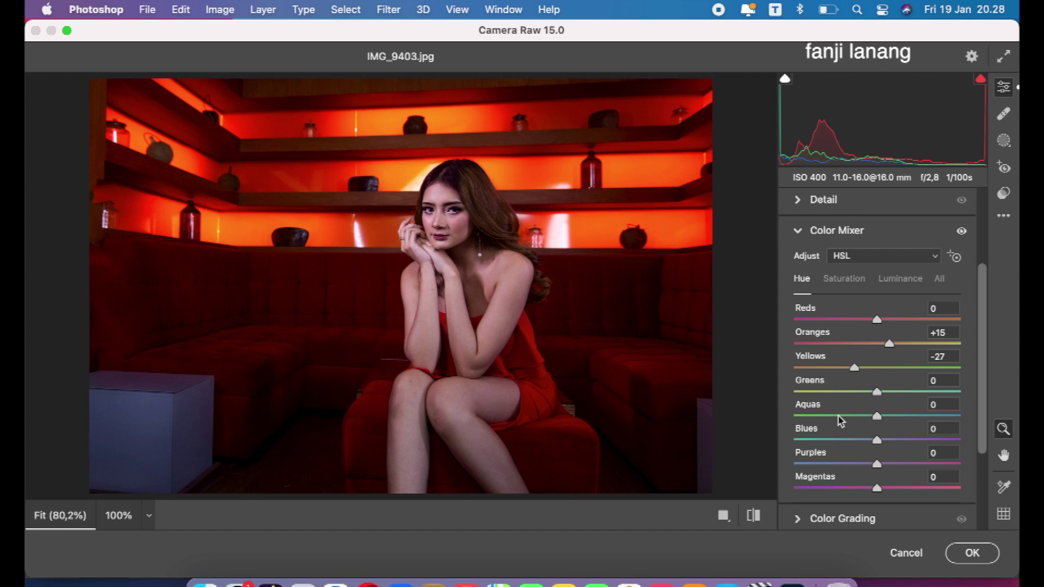
pyautogui.click(887, 286)
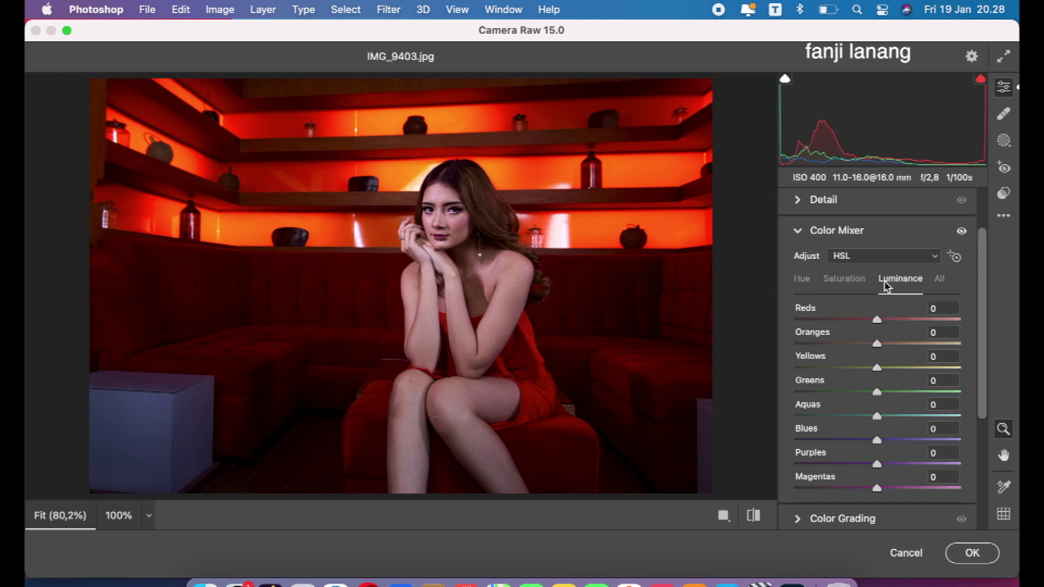
pyautogui.moveTo(887, 350)
pyautogui.mouseDown()
pyautogui.moveTo(908, 348)
pyautogui.moveTo(870, 353)
pyautogui.moveTo(888, 352)
pyautogui.mouseUp()
pyautogui.click(800, 232)
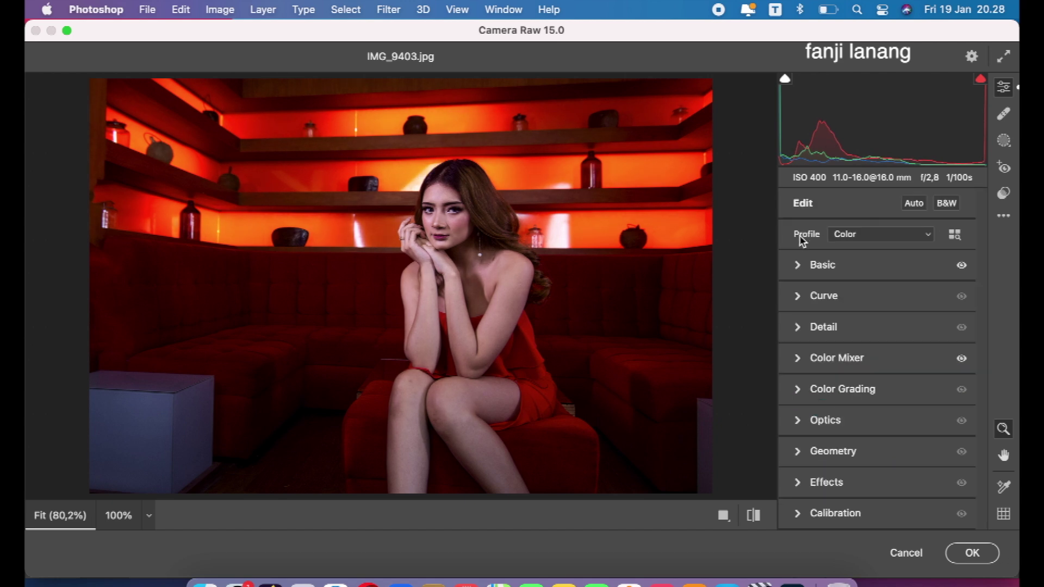
# Step: Shape the point curve with a slightly lowered quarter-tone, midpoint 128 at output 123 and black point at output 5, comparing with the default settings
pyautogui.click(797, 296)
pyautogui.click(846, 227)
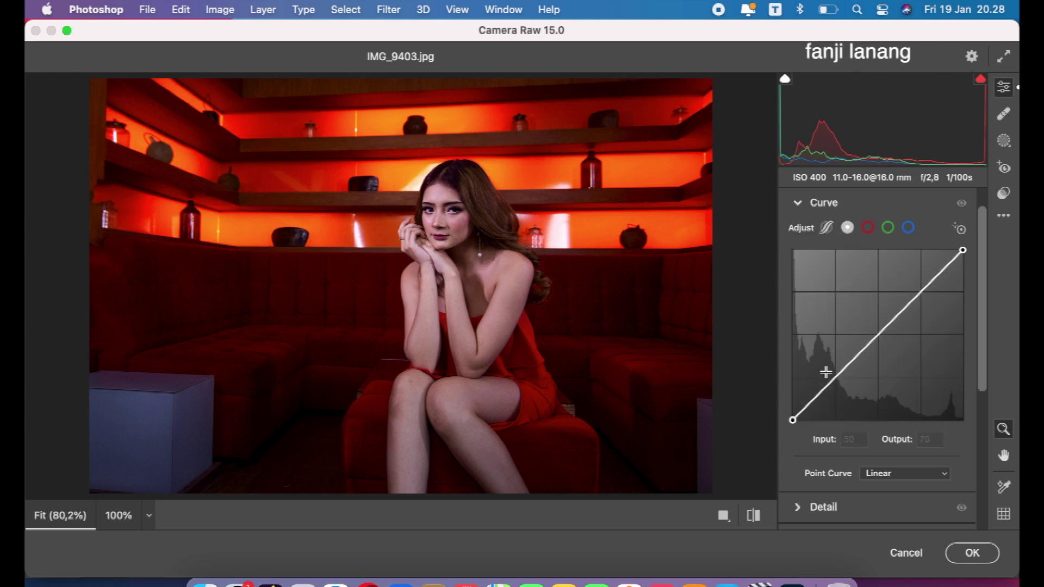
pyautogui.moveTo(833, 380); pyautogui.dragTo(835, 384)
pyautogui.moveTo(793, 419); pyautogui.dragTo(792, 409)
pyautogui.moveTo(881, 334); pyautogui.dragTo(878, 337)
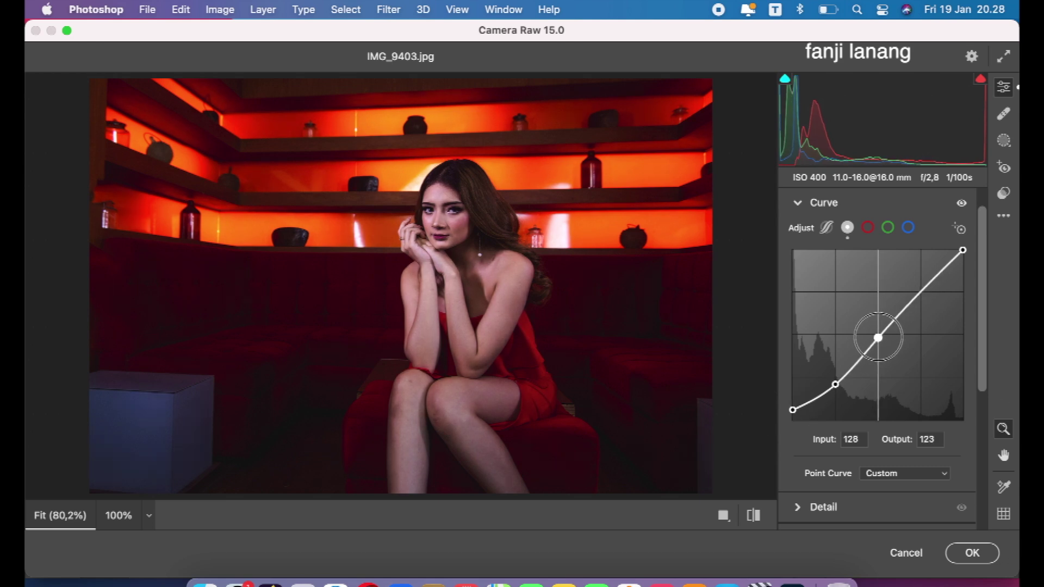
pyautogui.moveTo(963, 250); pyautogui.dragTo(956, 217)
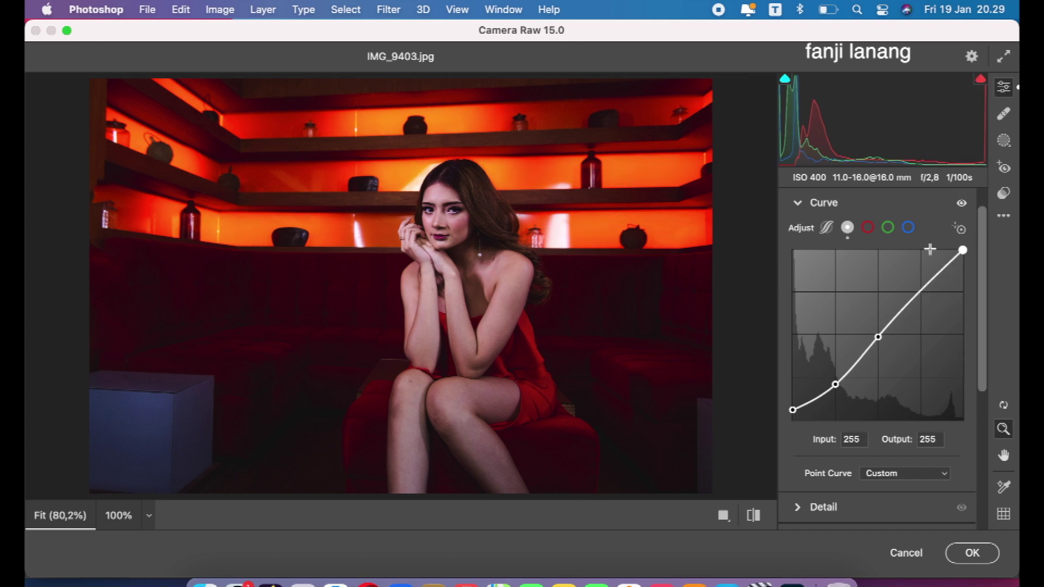
pyautogui.moveTo(792, 410)
pyautogui.mouseDown()
pyautogui.moveTo(793, 420)
pyautogui.moveTo(776, 415)
pyautogui.mouseUp()
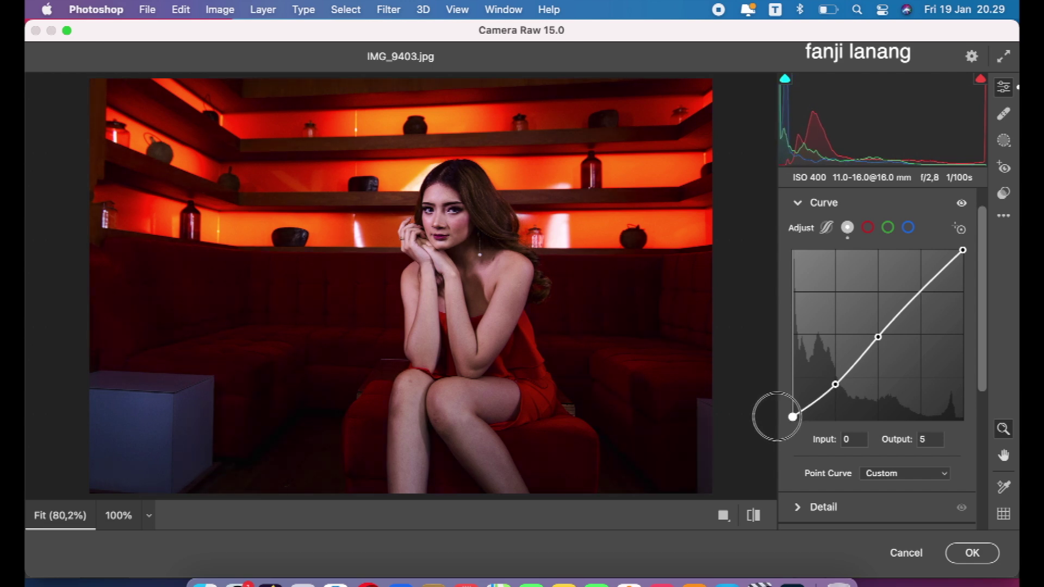
pyautogui.click(798, 203)
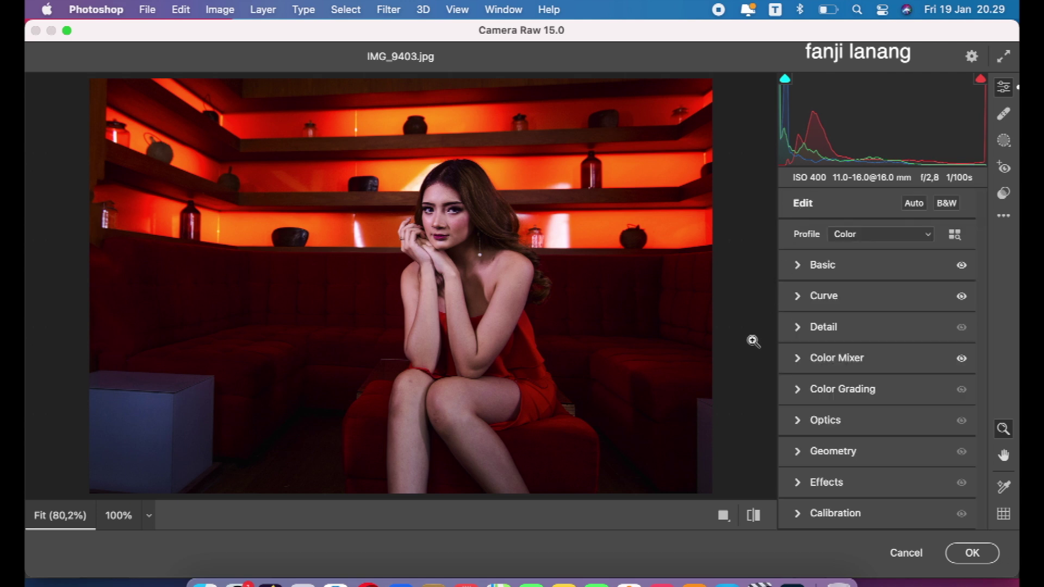
pyautogui.click(755, 515)
pyautogui.click(756, 516)
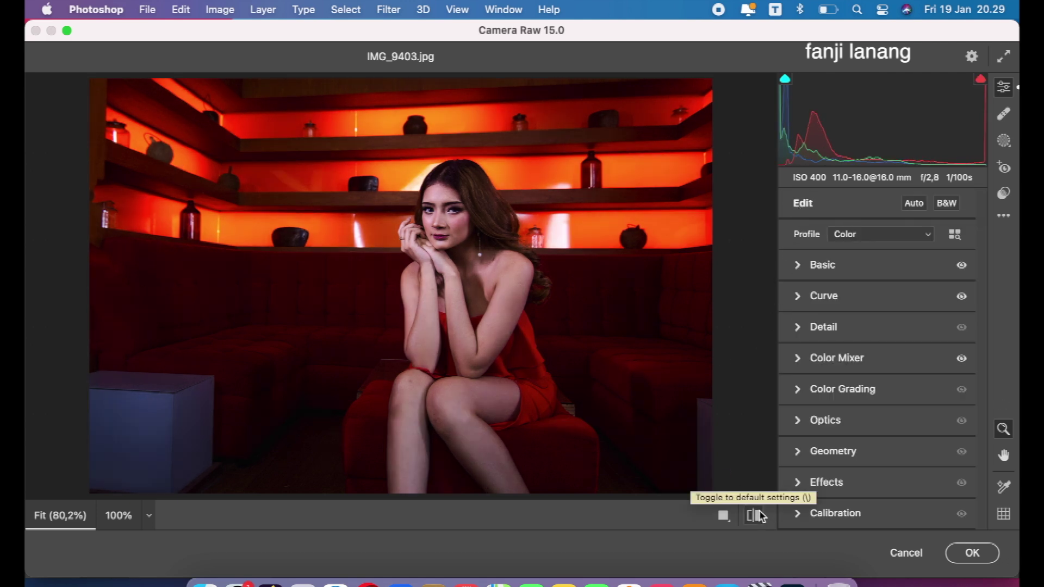
# Step: Tint the midtones in Color Grading with hue 190 and saturation 10
pyautogui.click(797, 391)
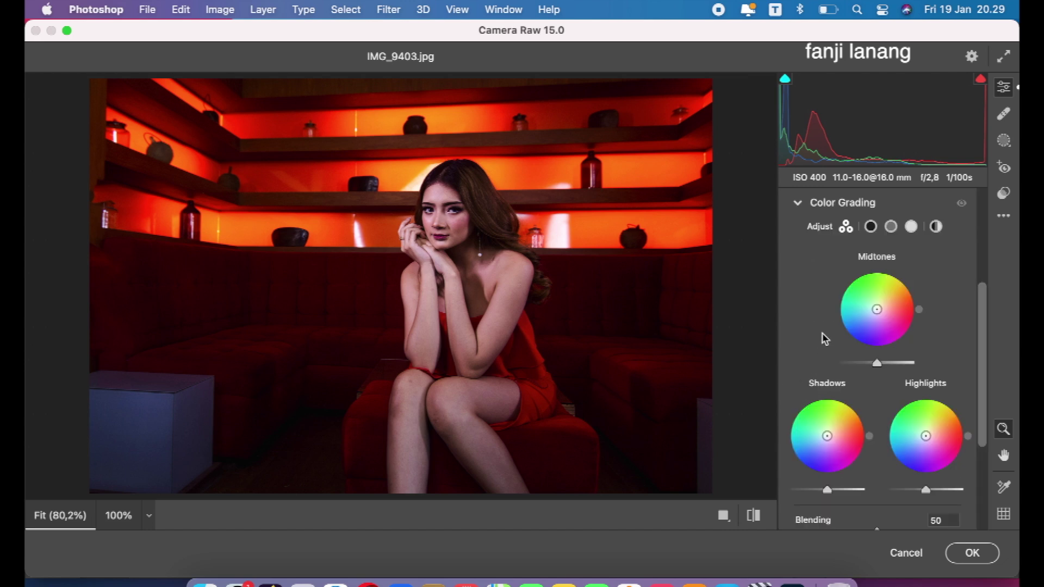
pyautogui.click(891, 227)
pyautogui.moveTo(856, 449)
pyautogui.mouseDown()
pyautogui.moveTo(867, 443)
pyautogui.moveTo(883, 457)
pyautogui.mouseUp()
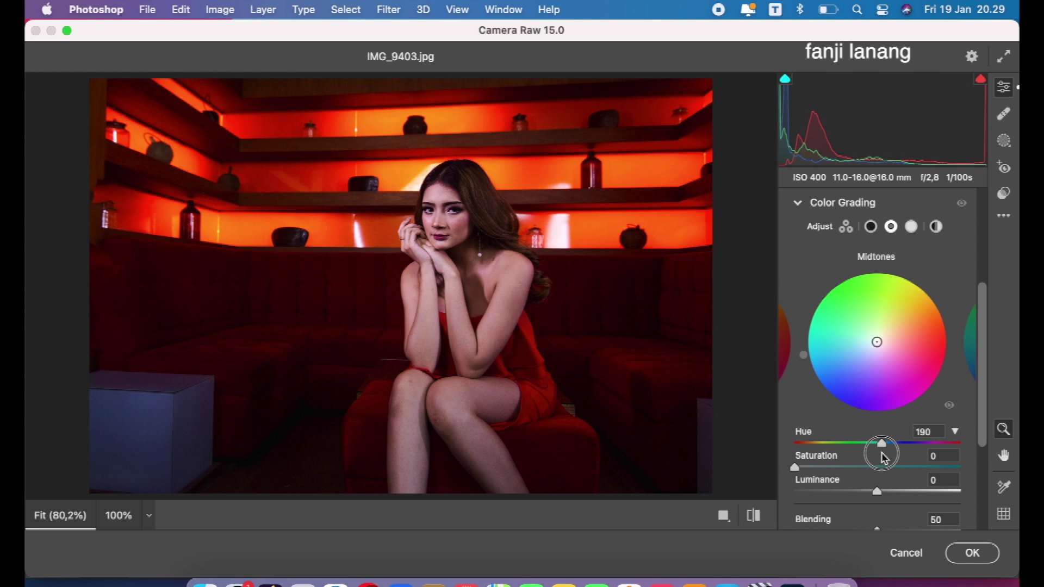
pyautogui.click(812, 468)
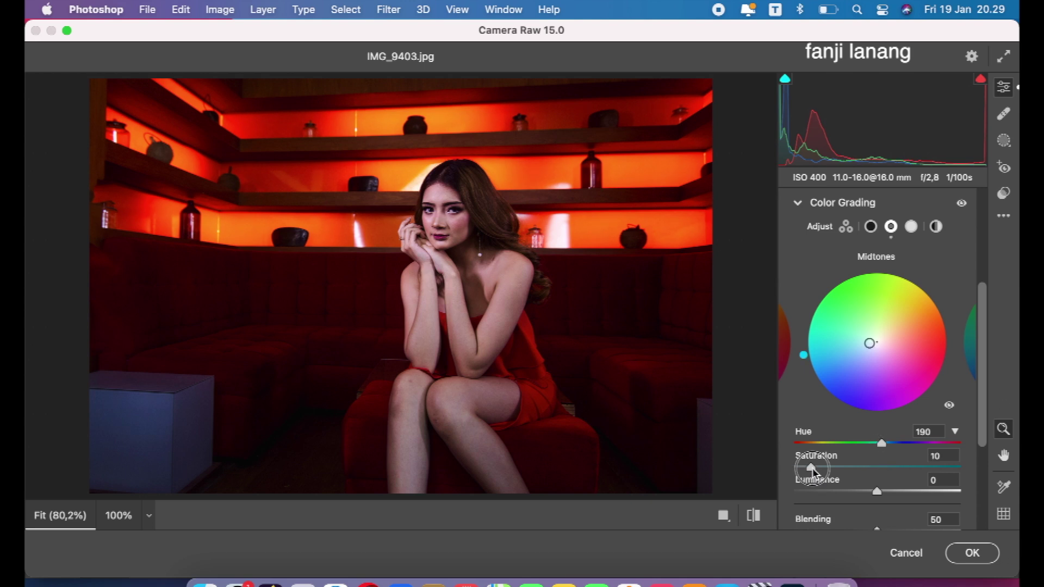
pyautogui.click(798, 207)
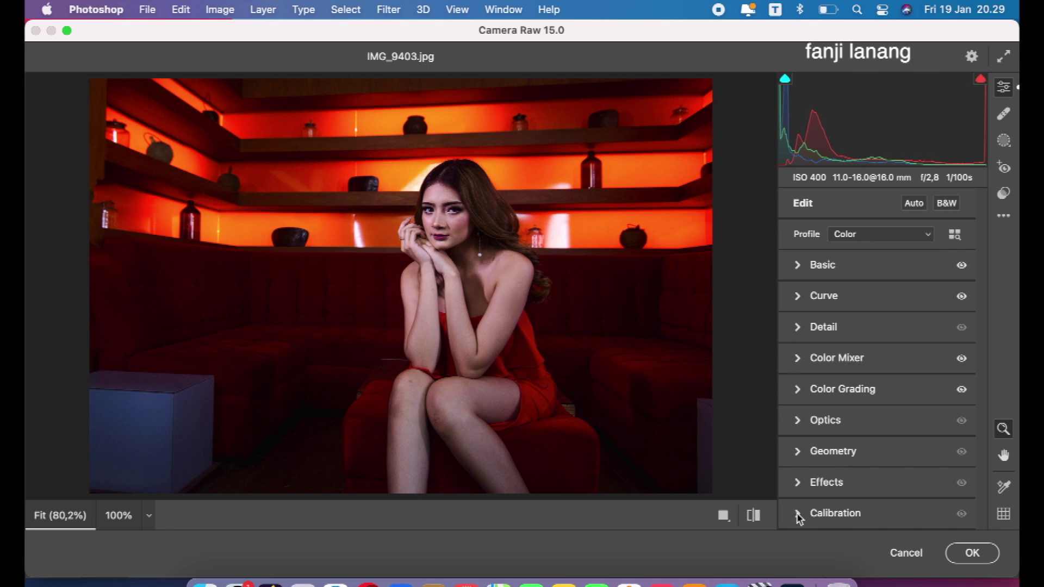
# Step: Darken the photo's edges by setting the Optics vignette to -100
pyautogui.click(797, 420)
pyautogui.click(796, 271)
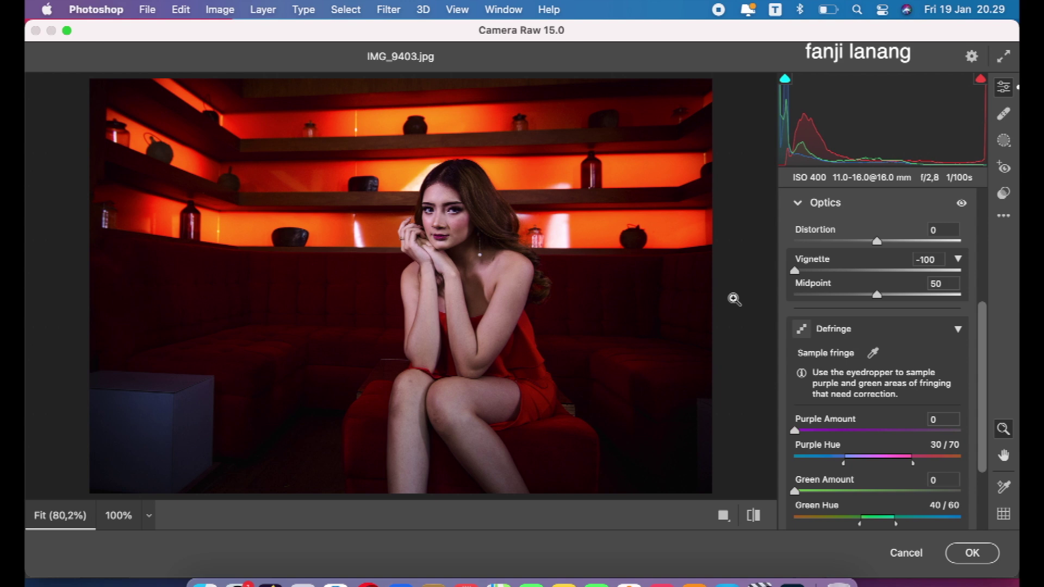
pyautogui.click(797, 205)
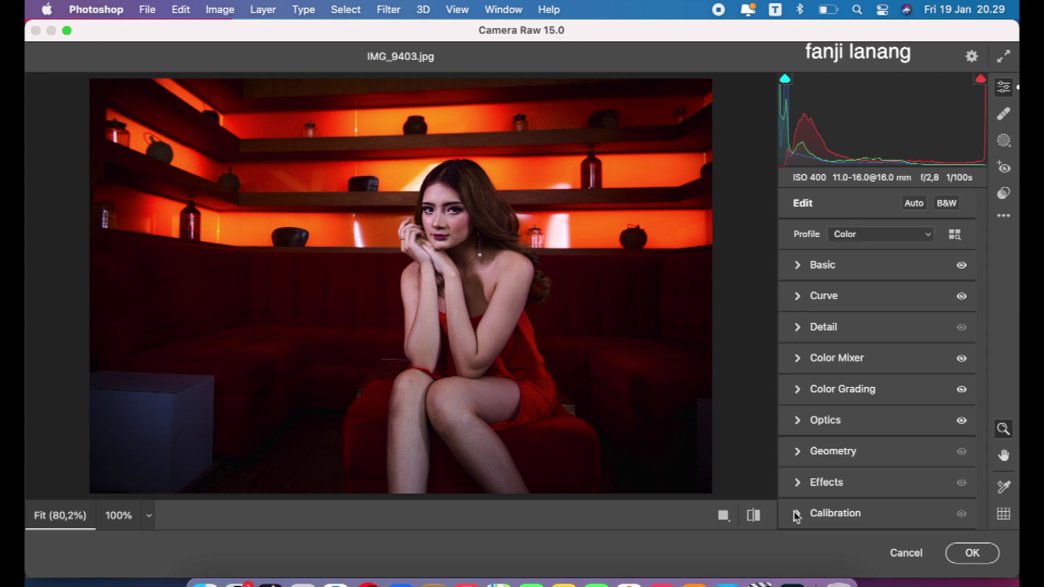
# Step: Set the Calibration hues to +20 for Red Primary, +40 for Green Primary and -10 for Blue Primary
pyautogui.click(797, 514)
pyautogui.click(941, 335)
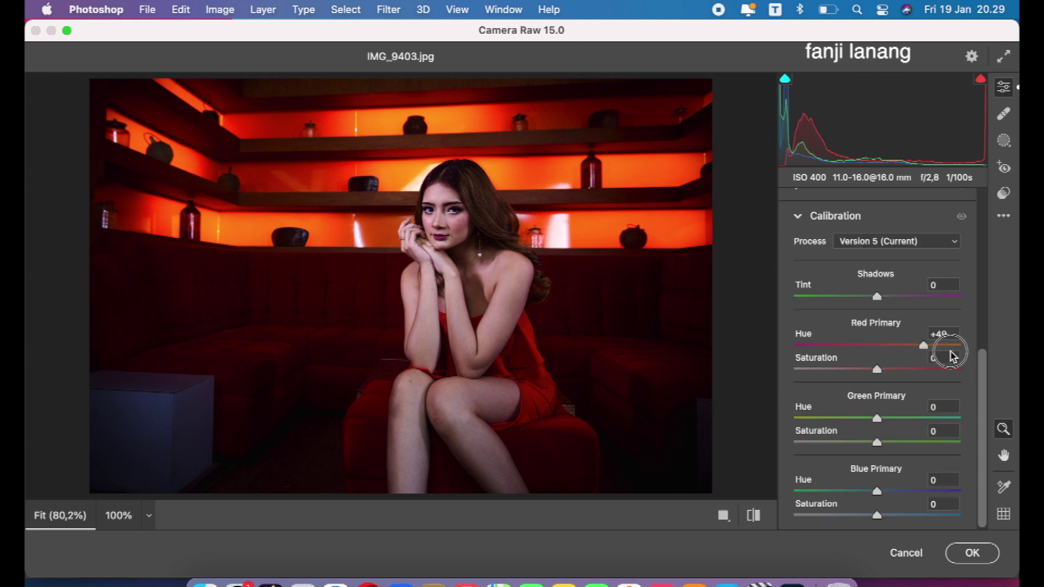
pyautogui.write('-100')
pyautogui.moveTo(794, 344); pyautogui.dragTo(893, 352)
pyautogui.moveTo(876, 418); pyautogui.dragTo(907, 438)
pyautogui.moveTo(876, 491); pyautogui.dragTo(870, 493)
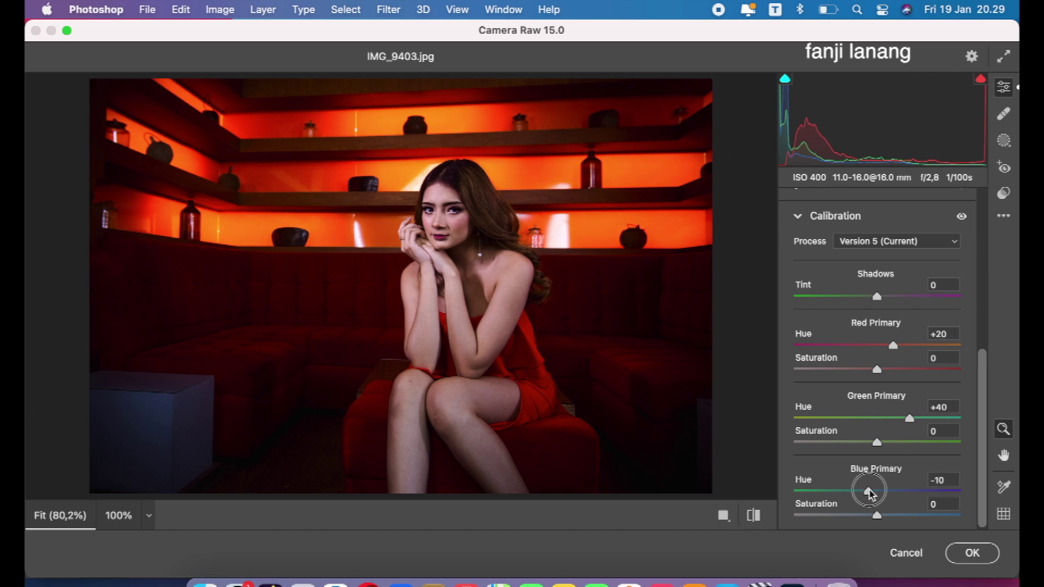
# Step: Compare the current Camera Raw edits with the default settings
pyautogui.click(753, 516)
pyautogui.click(753, 515)
pyautogui.click(754, 515)
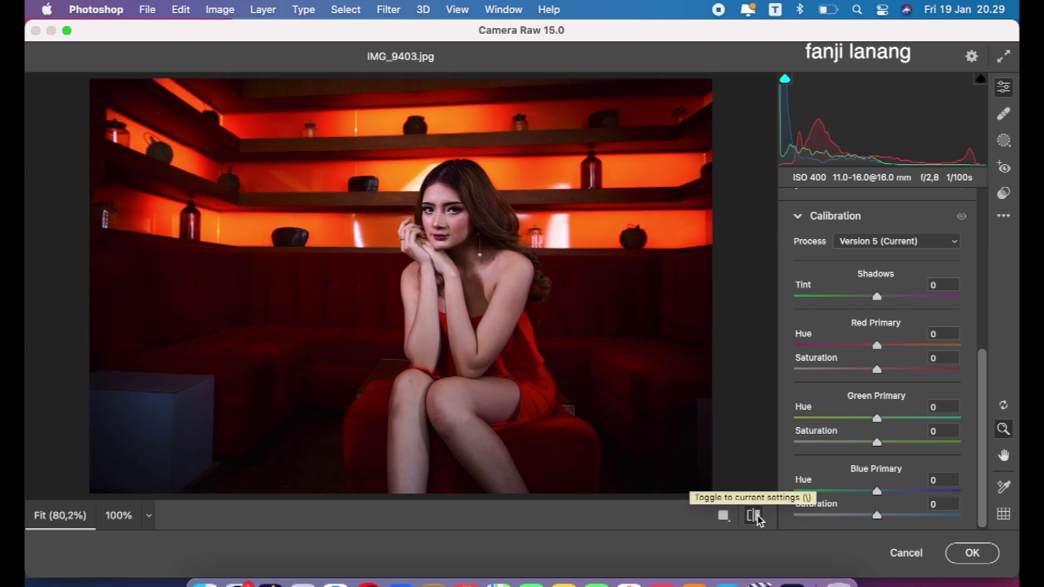
pyautogui.click(753, 515)
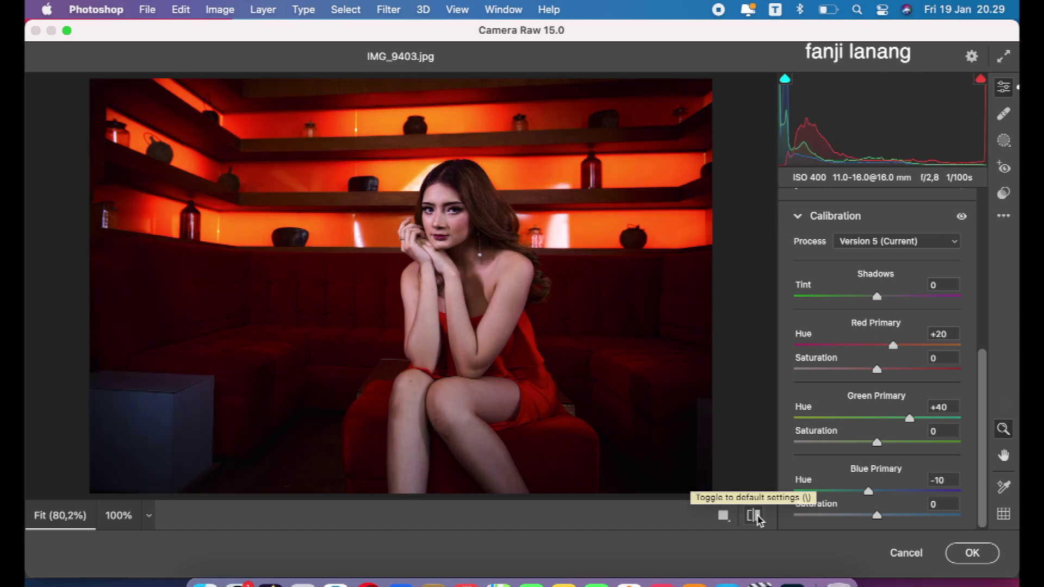
pyautogui.click(798, 218)
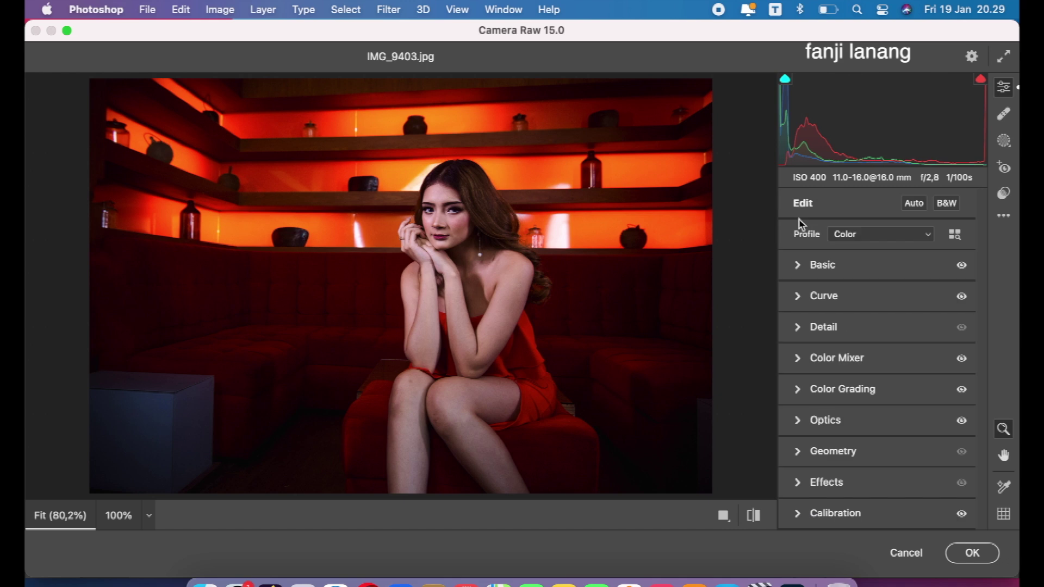
# Step: Set the Basic Exposure to +0,05, raise Blacks closer to zero, and apply the Camera Raw filter
pyautogui.click(799, 266)
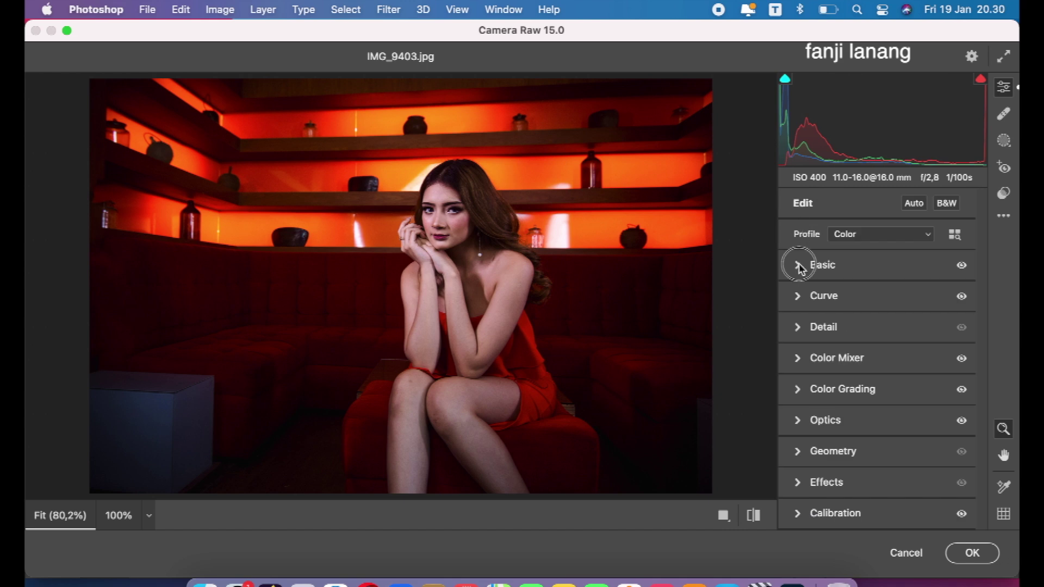
pyautogui.moveTo(876, 329); pyautogui.dragTo(878, 343)
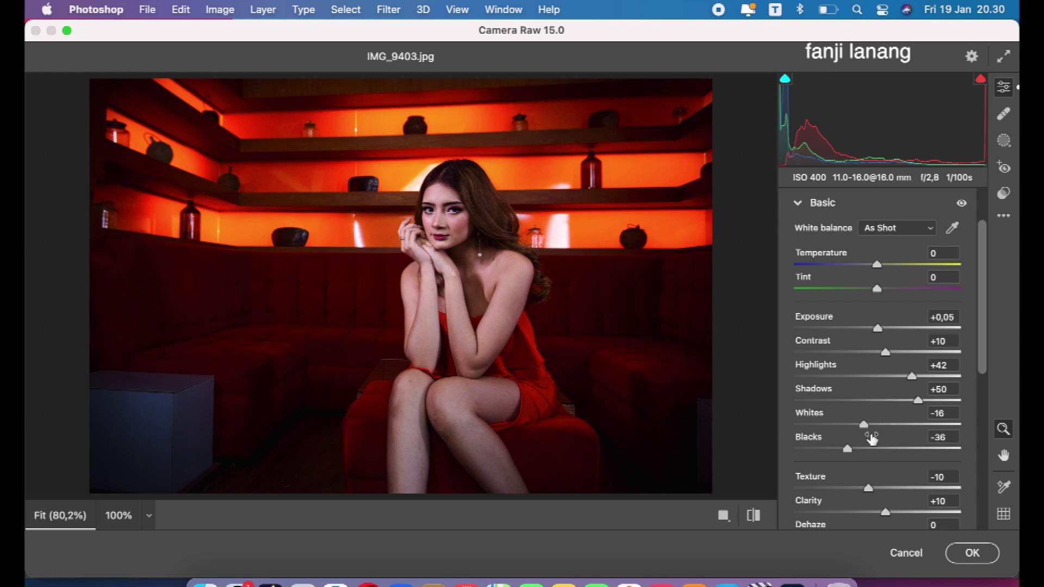
pyautogui.click(859, 449)
pyautogui.click(870, 451)
pyautogui.click(972, 553)
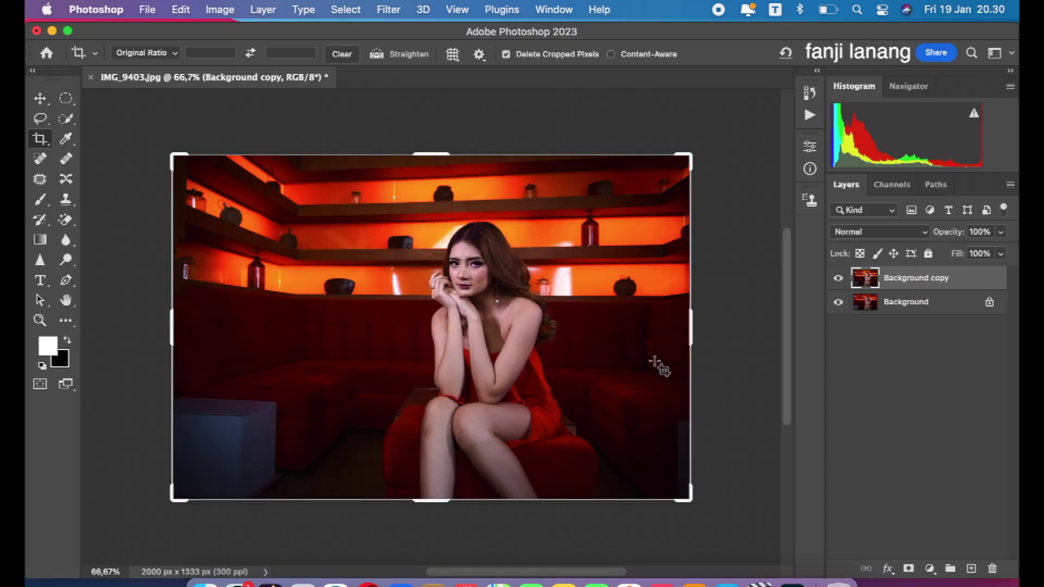
# Step: Hide and show the Background copy layer to compare the graded photo with the original
pyautogui.click(836, 278)
pyautogui.click(834, 279)
pyautogui.click(834, 279)
pyautogui.click(834, 279)
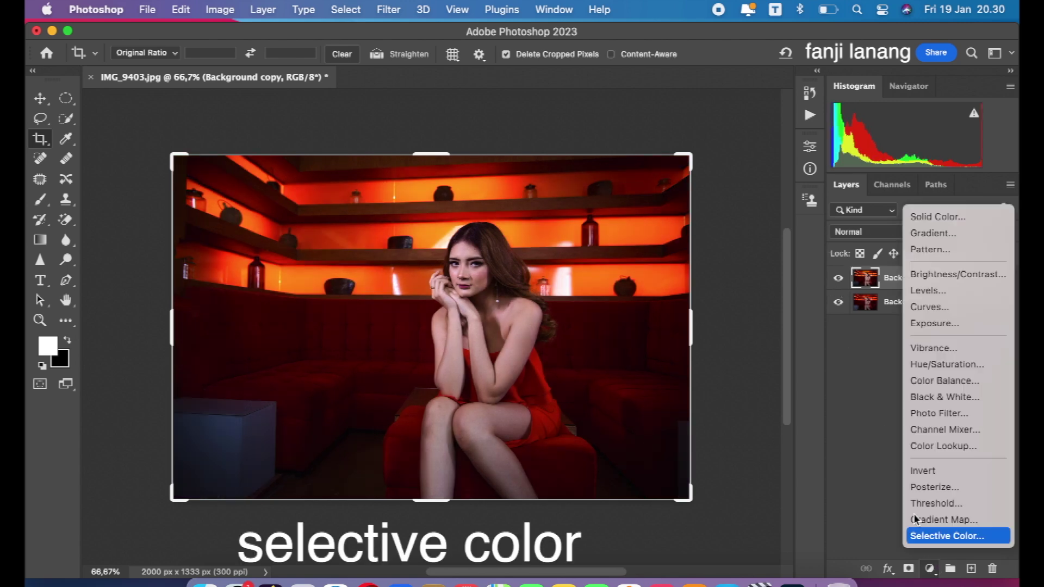
# Step: Add a Selective Color adjustment layer and, for Blacks, reduce Yellow and slightly increase Magenta
pyautogui.click(946, 536)
pyautogui.click(701, 210)
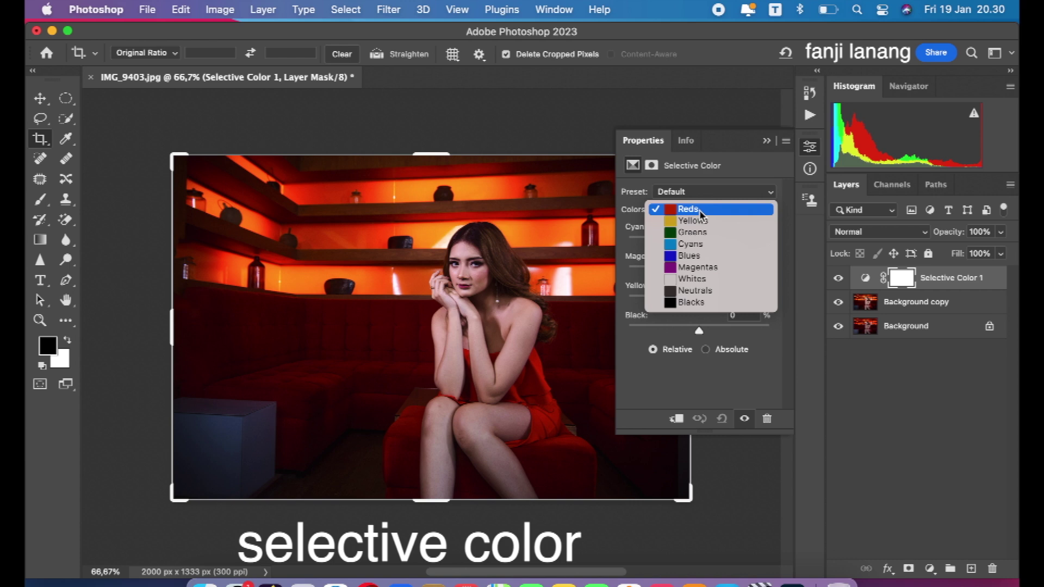
pyautogui.click(689, 303)
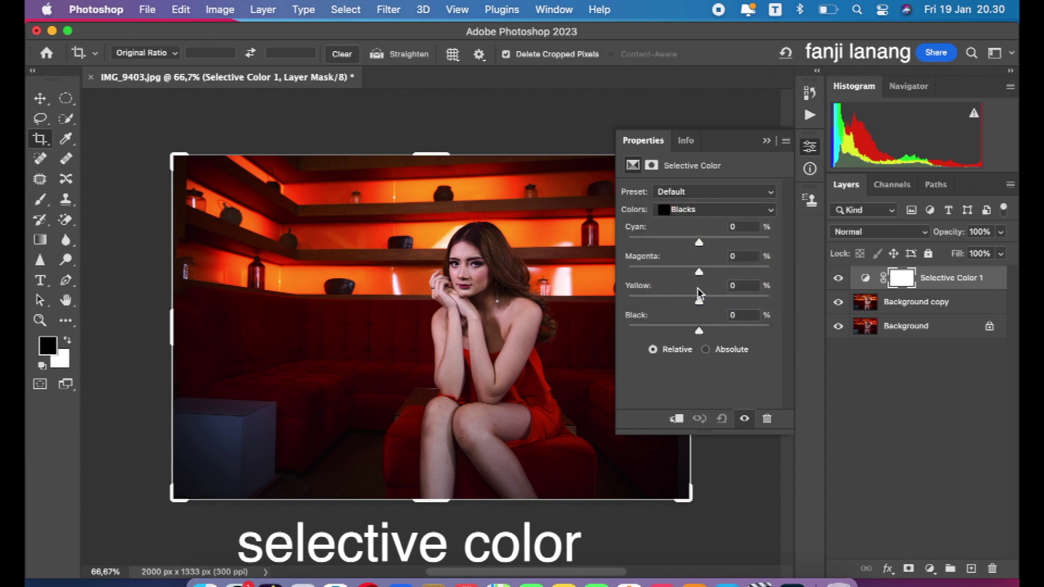
pyautogui.moveTo(698, 302); pyautogui.dragTo(692, 302)
pyautogui.click(691, 302)
pyautogui.moveTo(701, 275)
pyautogui.mouseDown()
pyautogui.moveTo(690, 274)
pyautogui.moveTo(710, 280)
pyautogui.moveTo(709, 294)
pyautogui.mouseUp()
pyautogui.click(765, 143)
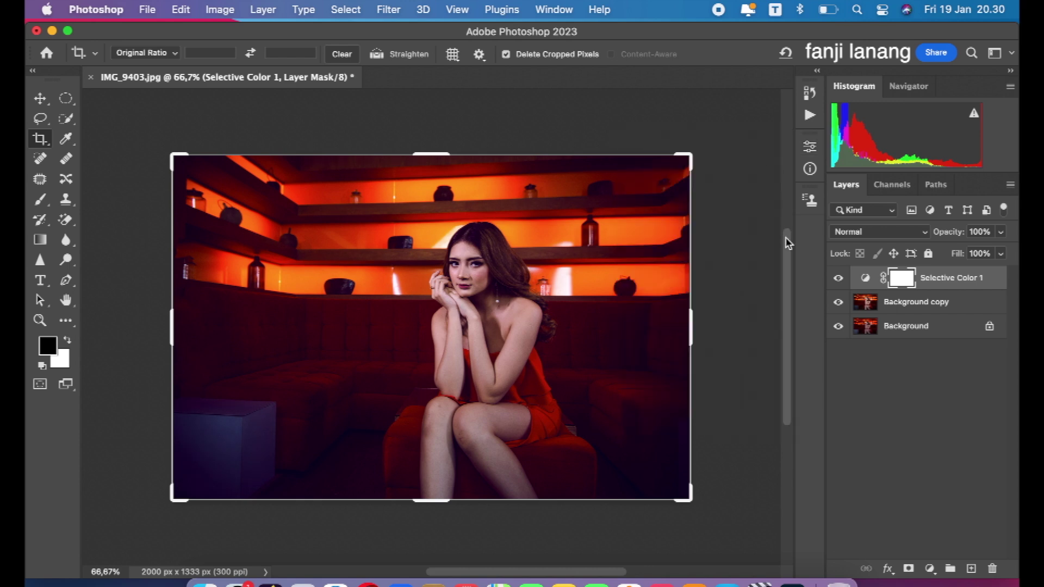
# Step: Hide and show the Selective Color and Background copy layers to compare the edit with the original photo
pyautogui.click(837, 279)
pyautogui.click(837, 279)
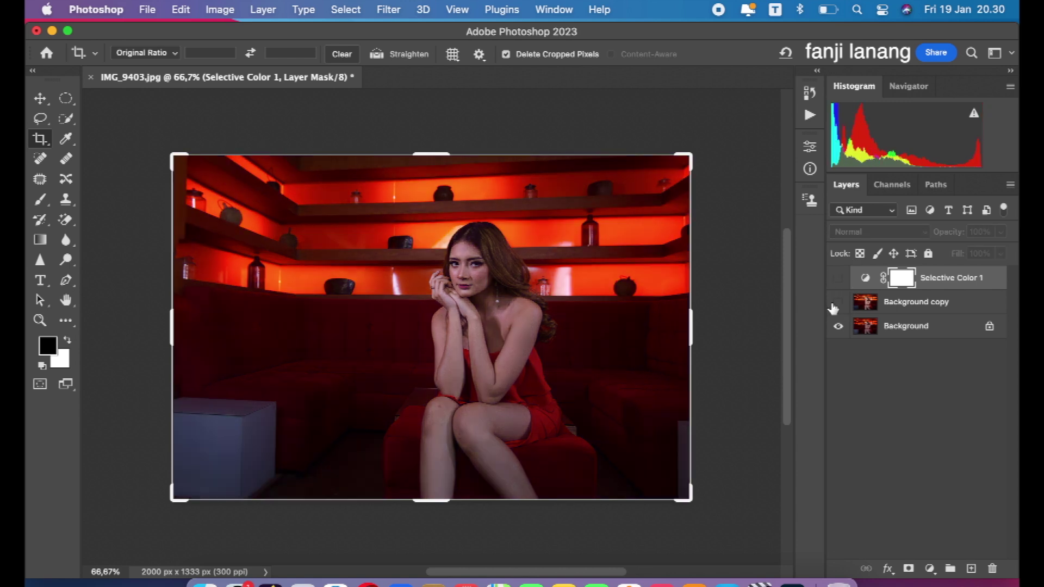
pyautogui.click(838, 279)
pyautogui.click(838, 279)
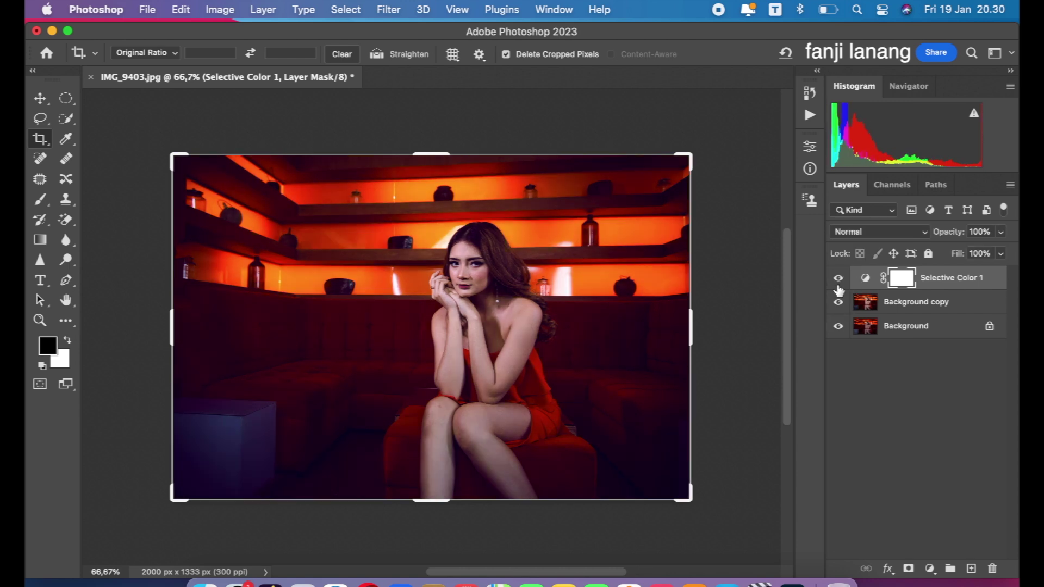